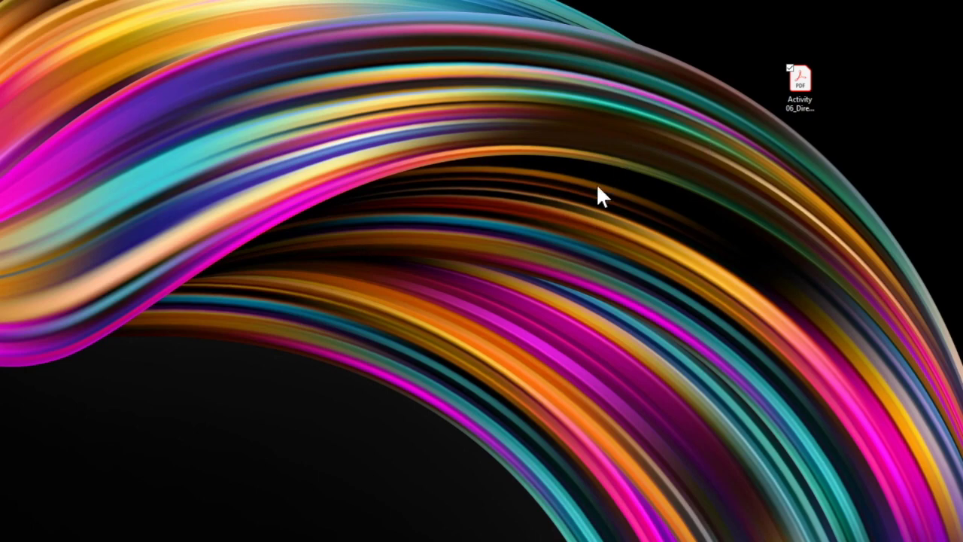
Open Activity 06_Direct Object Pronouns I.pdf from the desktop in Acrobat Reader.
click(802, 82)
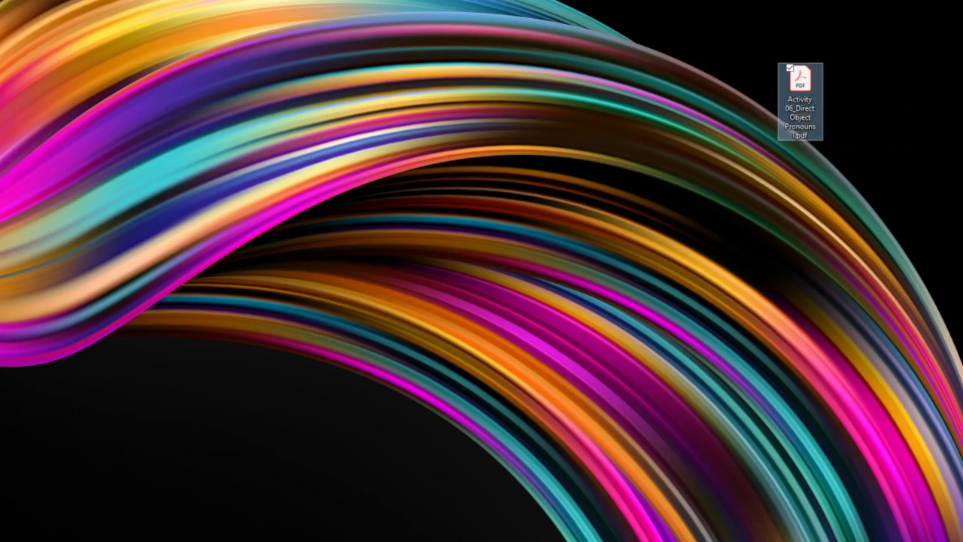
key(Return)
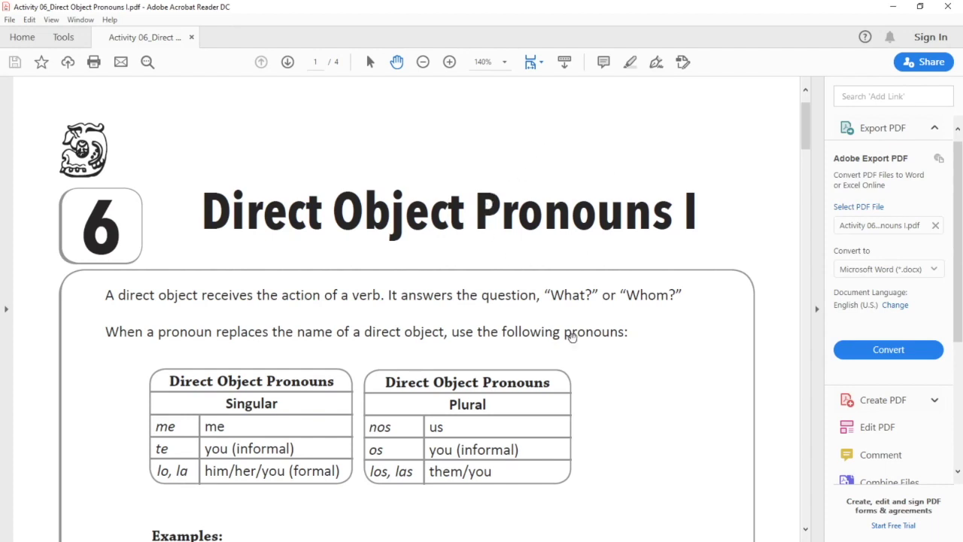
scroll(545, 301, down, 1)
scroll(544, 296, up, 1)
Set the worksheet zoom to 125% and scroll down the page.
click(424, 63)
click(424, 63)
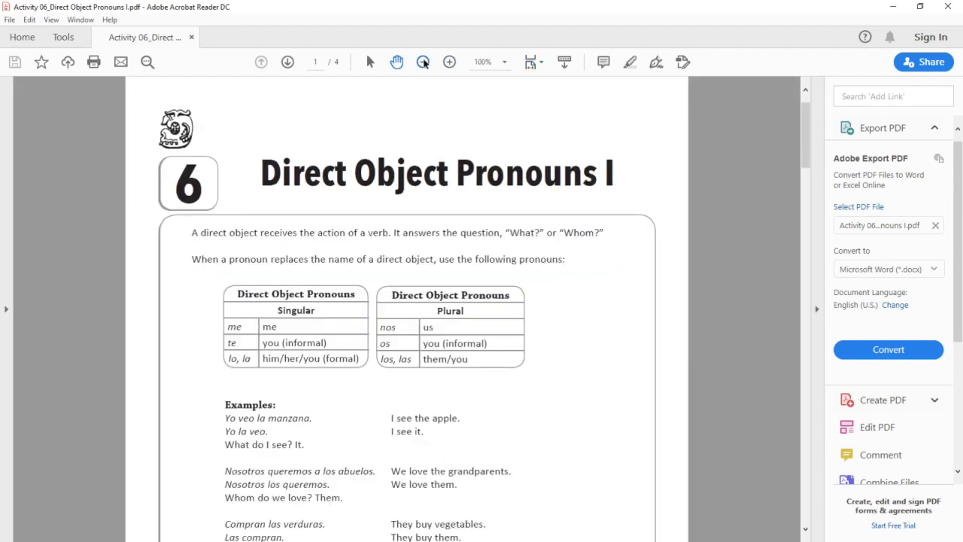
click(424, 63)
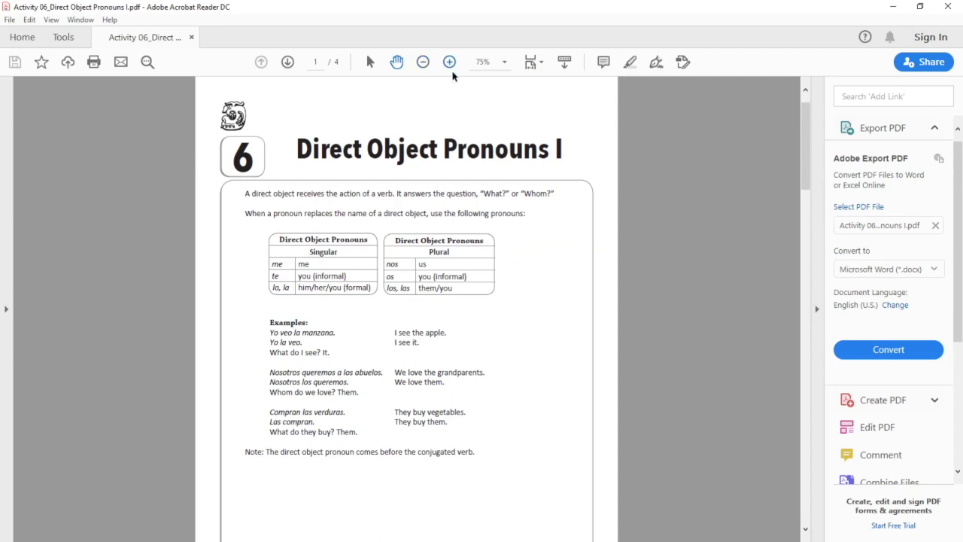
click(450, 61)
click(450, 62)
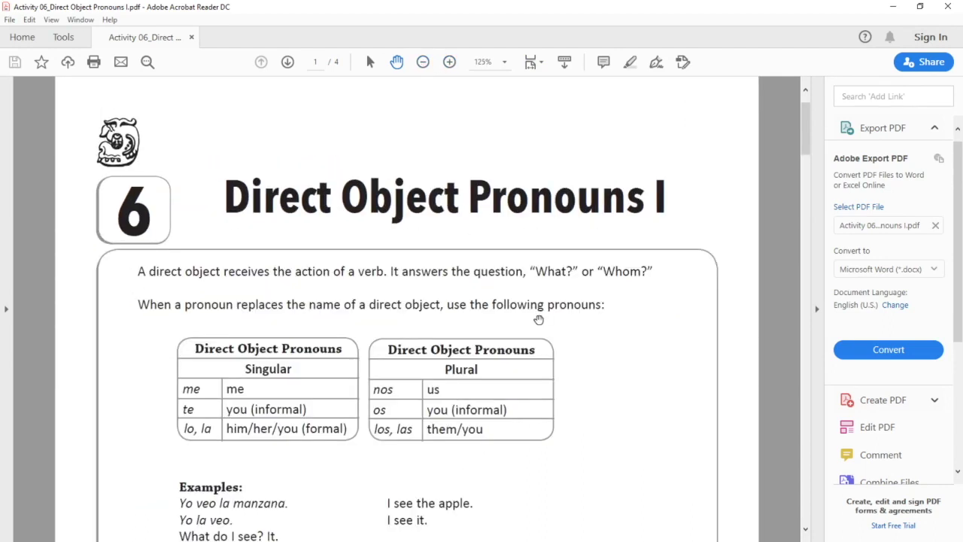
scroll(531, 291, down, 3)
scroll(532, 290, down, 12)
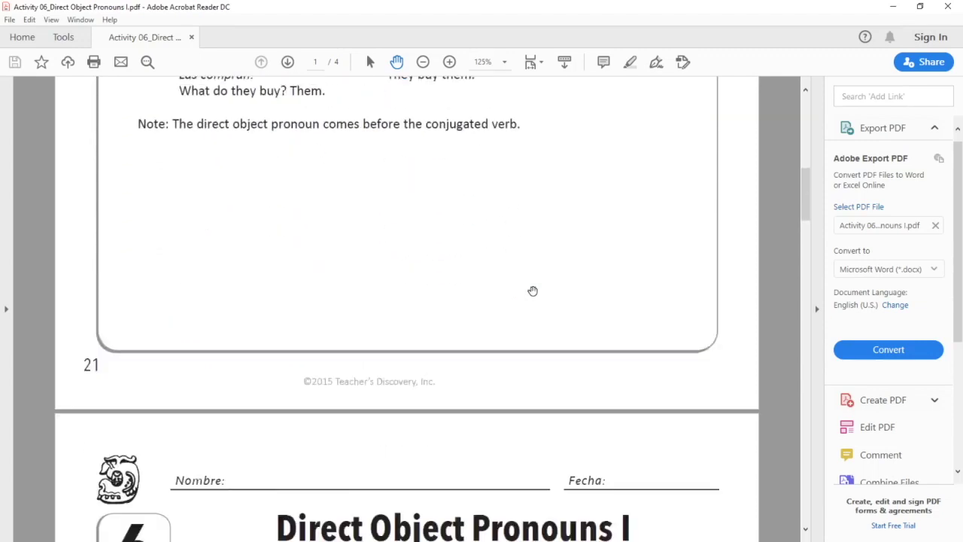
Position page 2's Actividad 1 in view and reveal Fill & Sign in the Tools pane.
scroll(533, 290, down, 2)
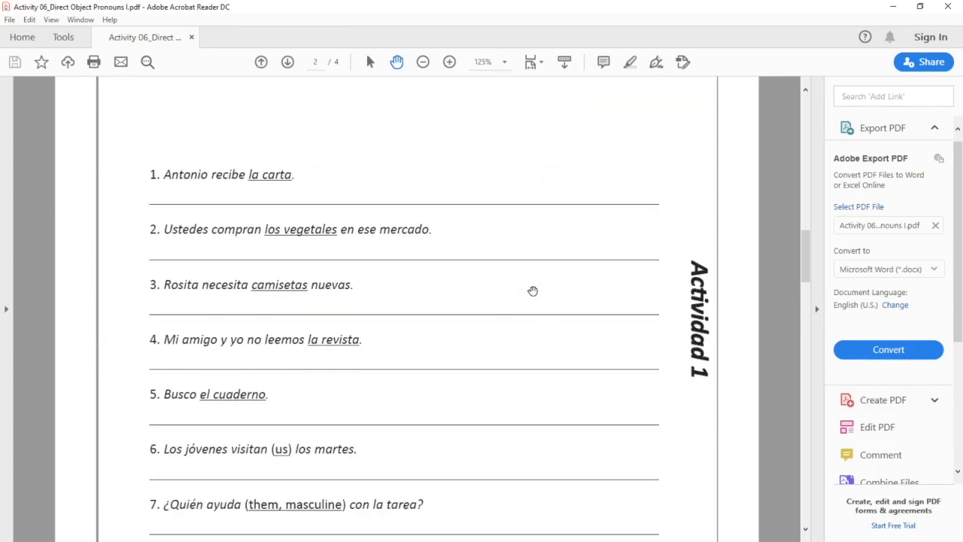
scroll(254, 207, up, 1)
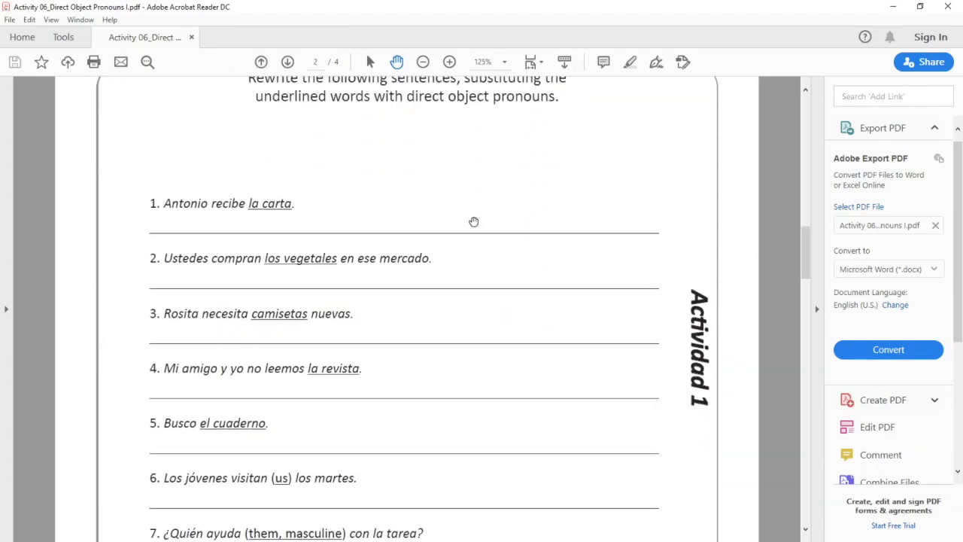
drag(475, 221, 473, 217)
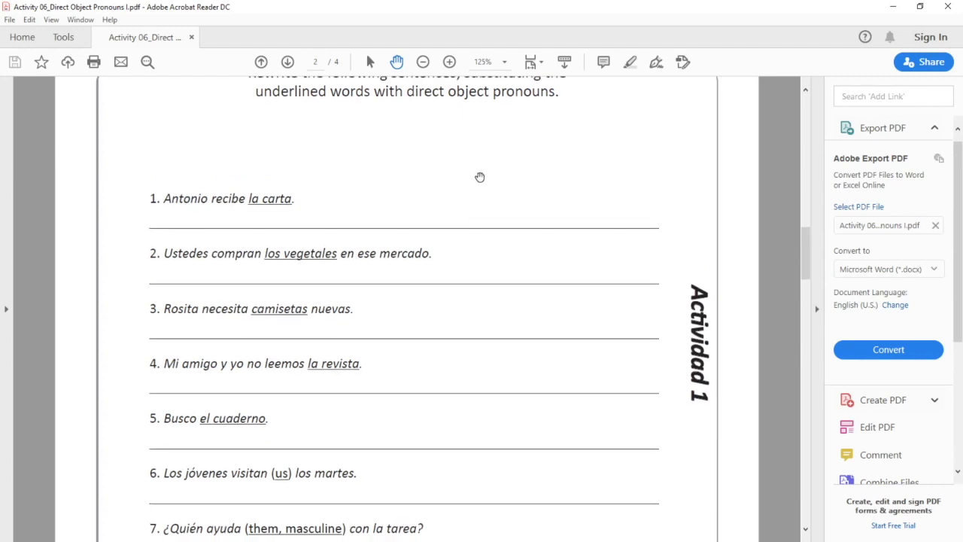
drag(483, 213, 430, 214)
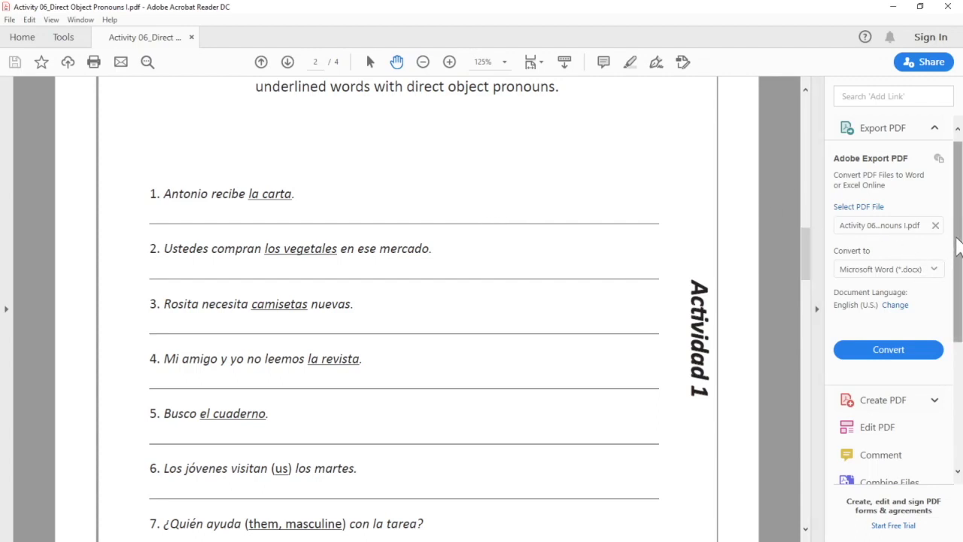
drag(959, 245, 959, 358)
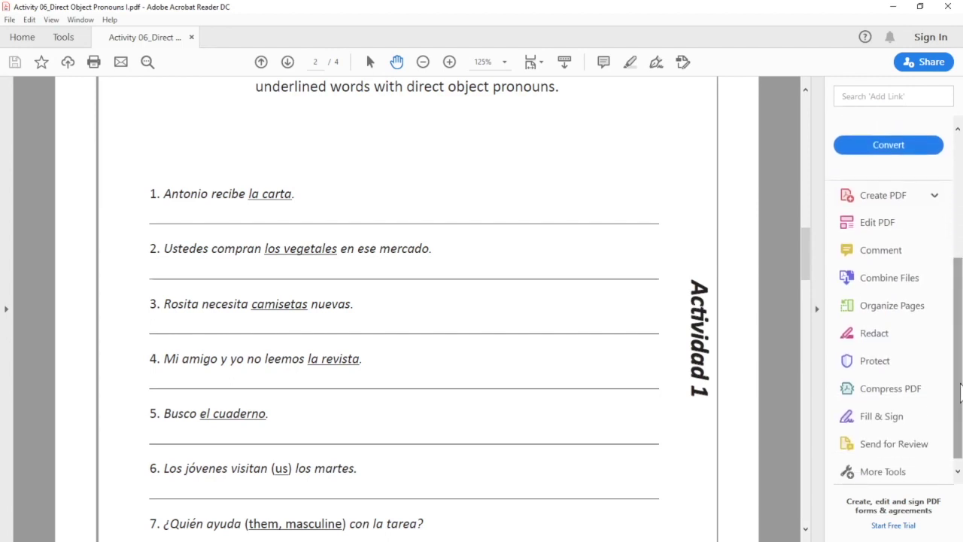
Activate the Fill & Sign tool and start filling the worksheet with text.
click(867, 417)
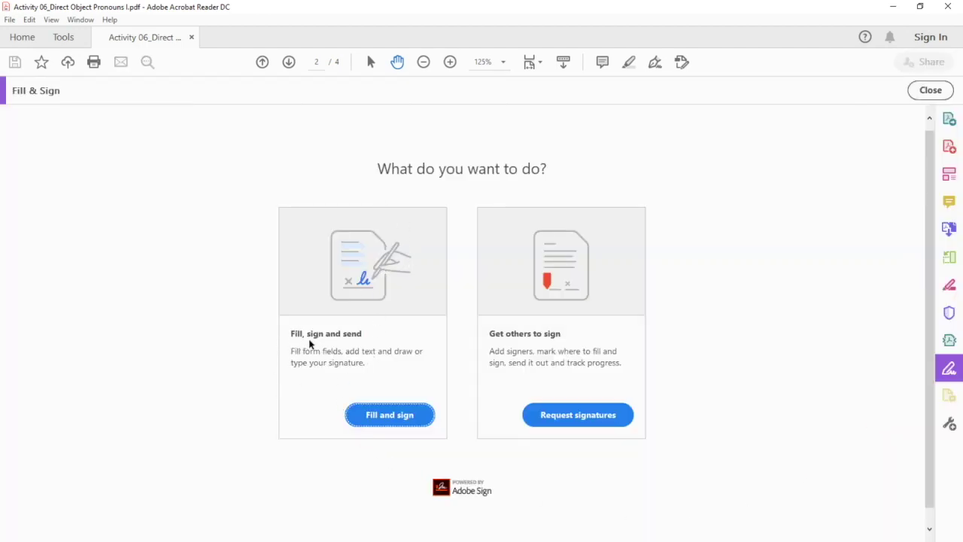
click(385, 416)
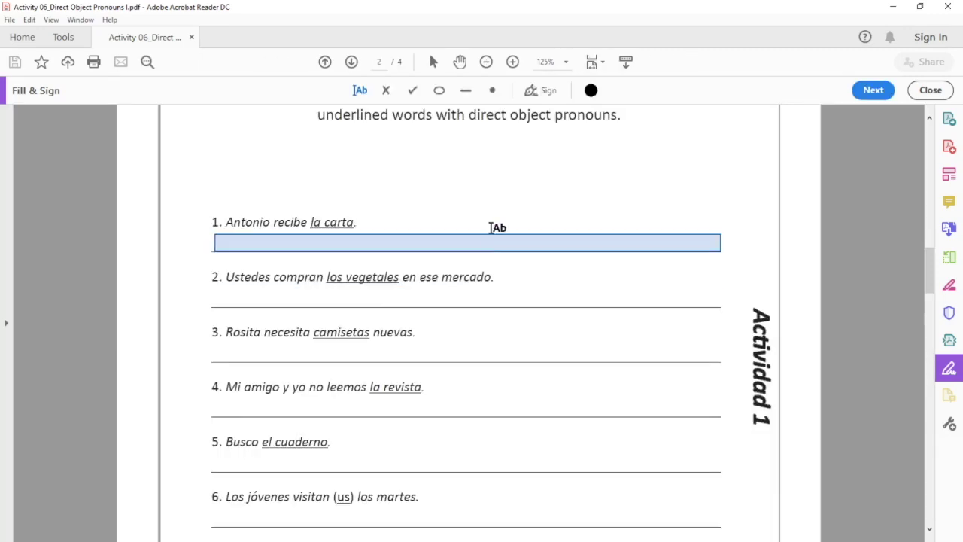
Discard a test text box, then type 'This is my answer!' on item 1's answer line.
click(441, 175)
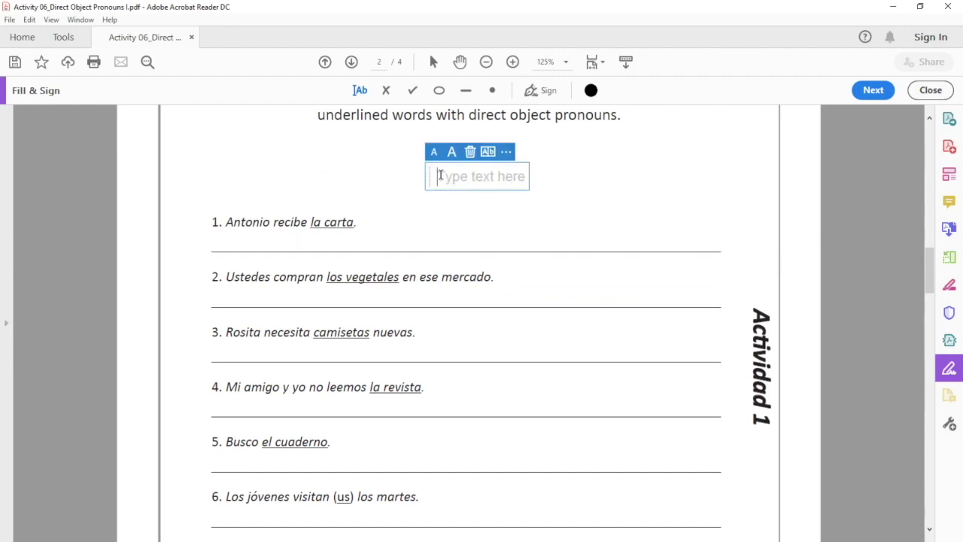
text(asdfasdfasdf)
key(ctrl+a)
key(BackSpace)
click(413, 197)
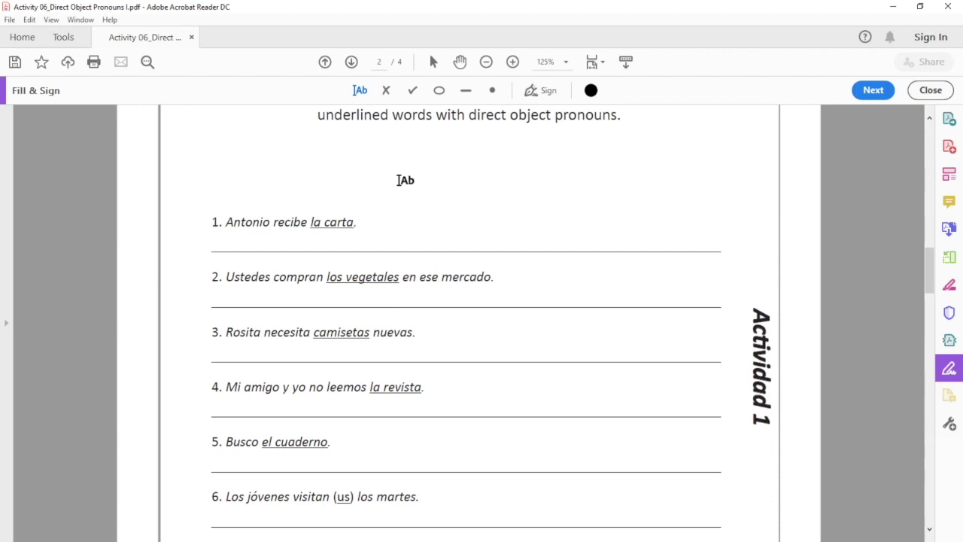
click(369, 242)
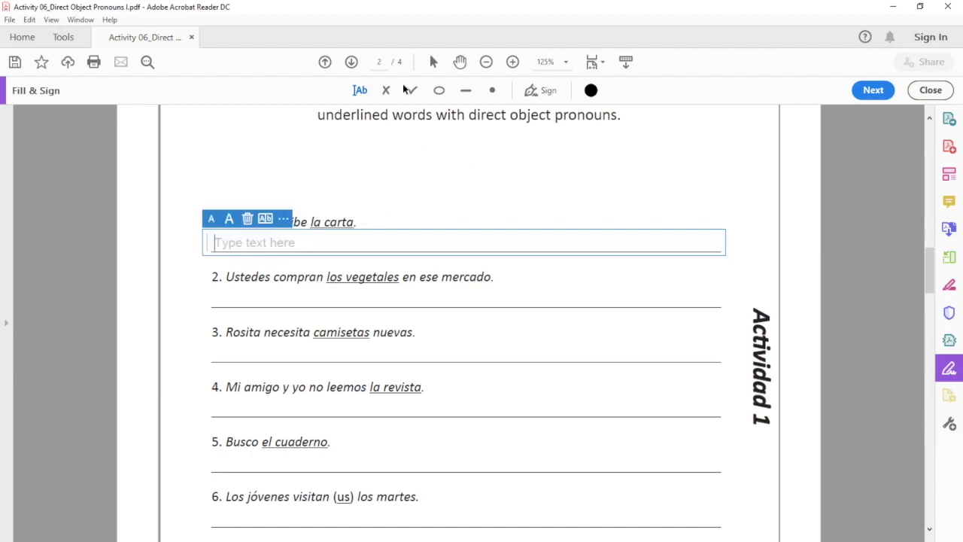
text(This is)
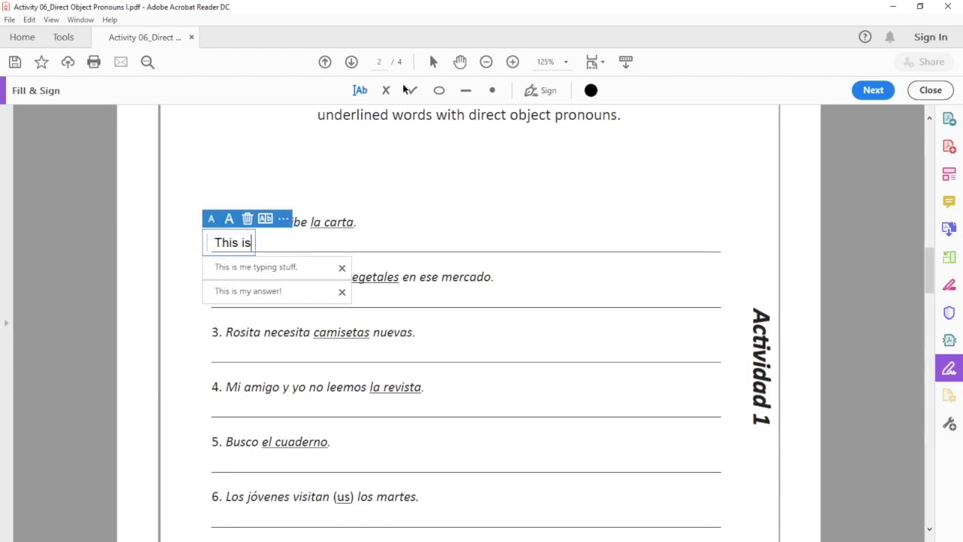
text( my answer!)
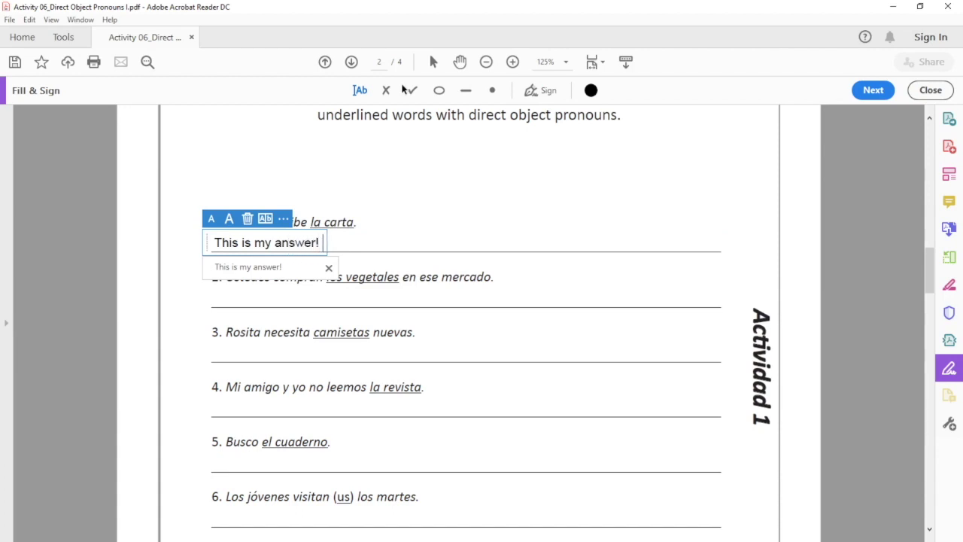
click(665, 176)
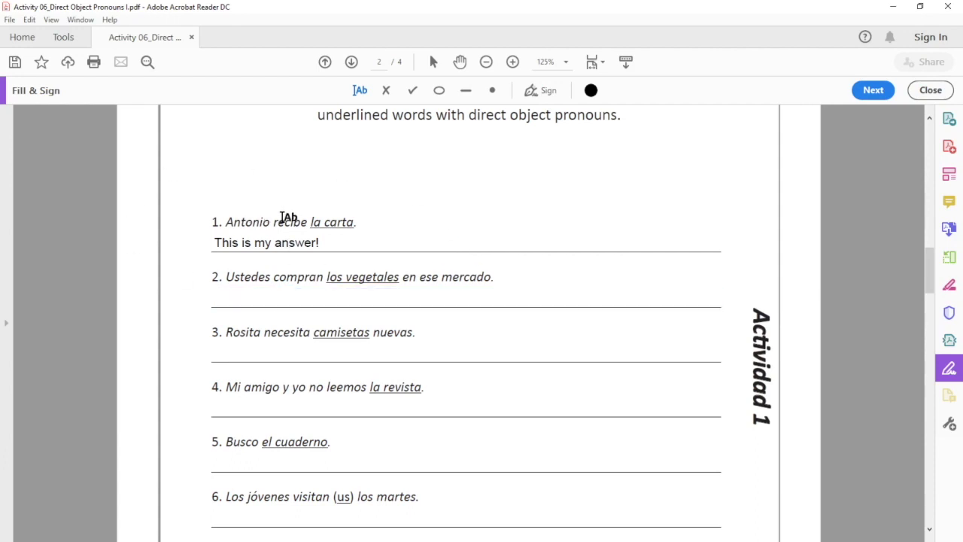
Save the worksheet to the Desktop as 'This is my answer.pdf', then undo item 1's answer.
click(14, 63)
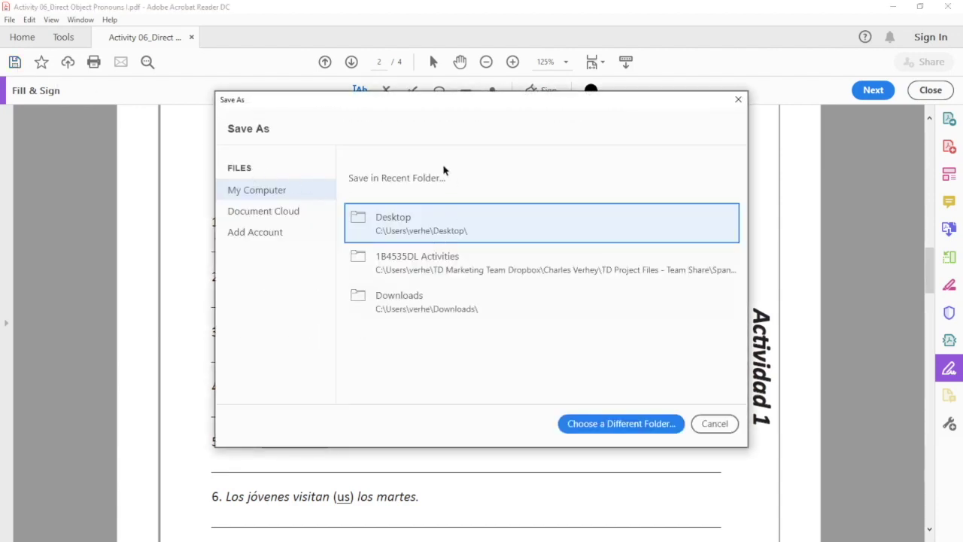
click(407, 218)
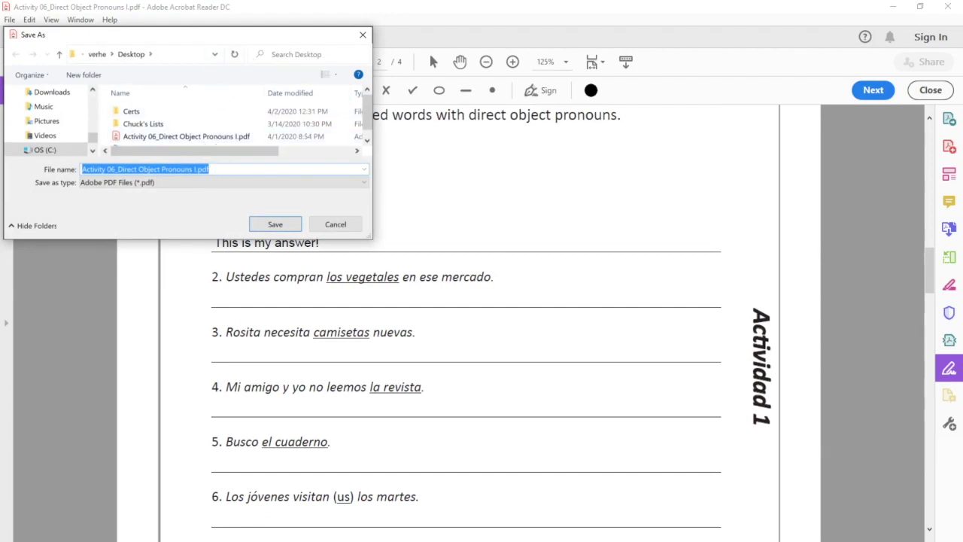
text(This is my a)
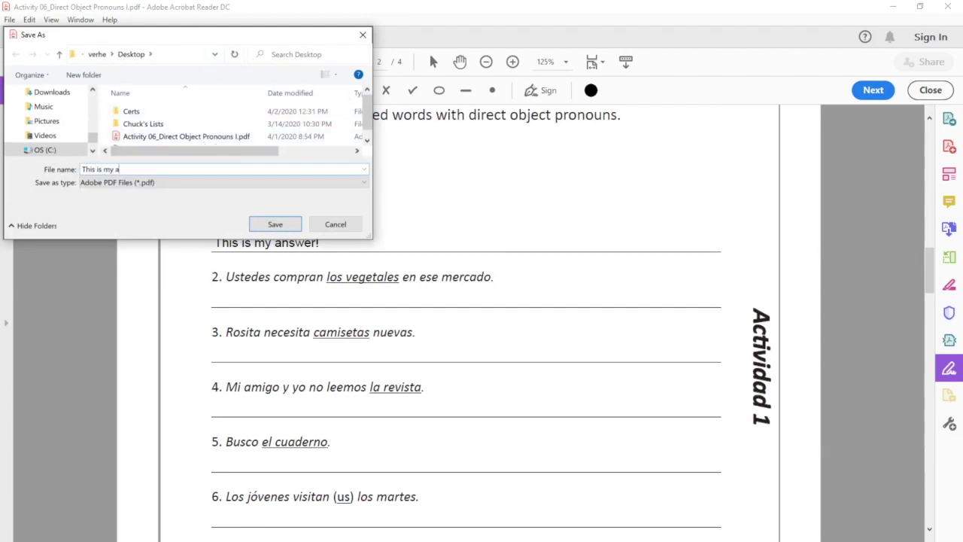
text(nswer)
click(263, 229)
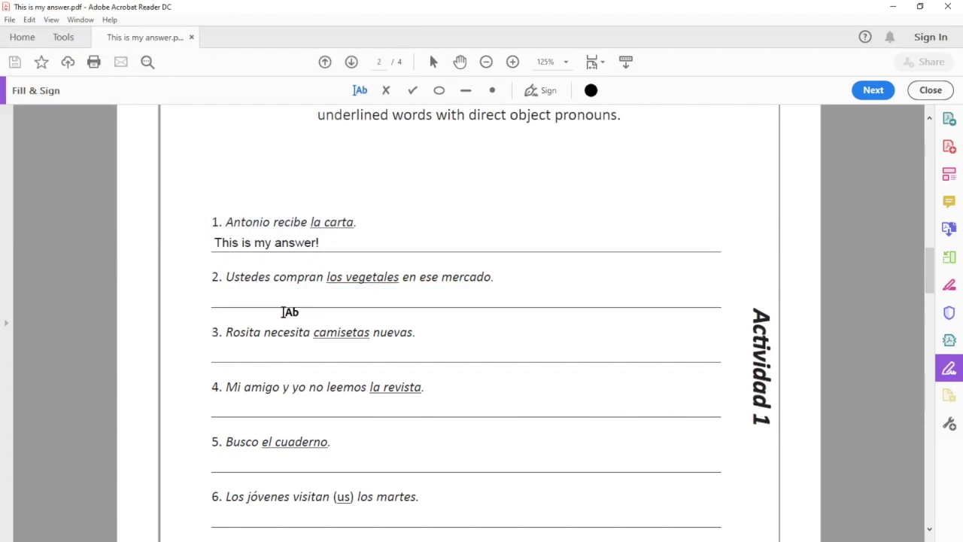
key(ctrl+z)
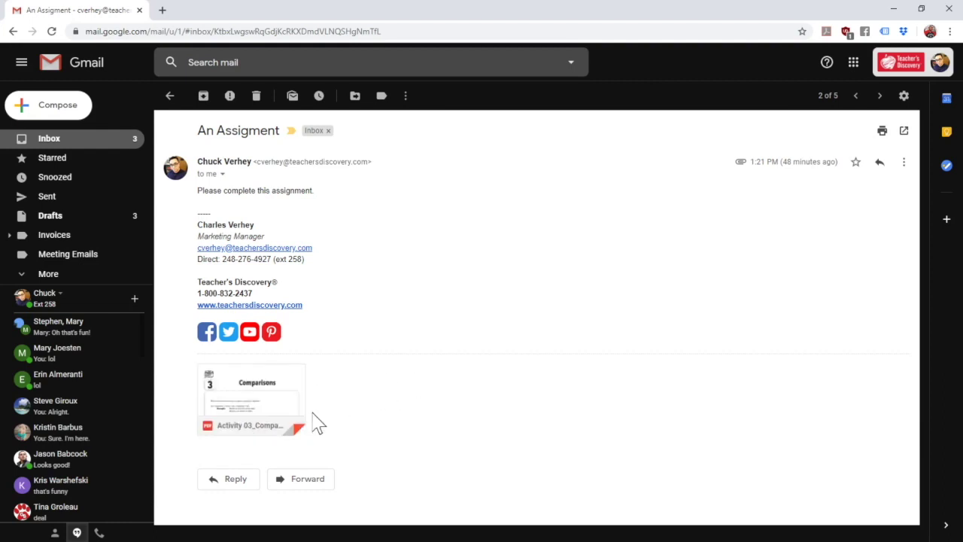
Preview the Activity 03_Comparisons.pdf attachment from the Gmail message.
mouse_move(298, 397)
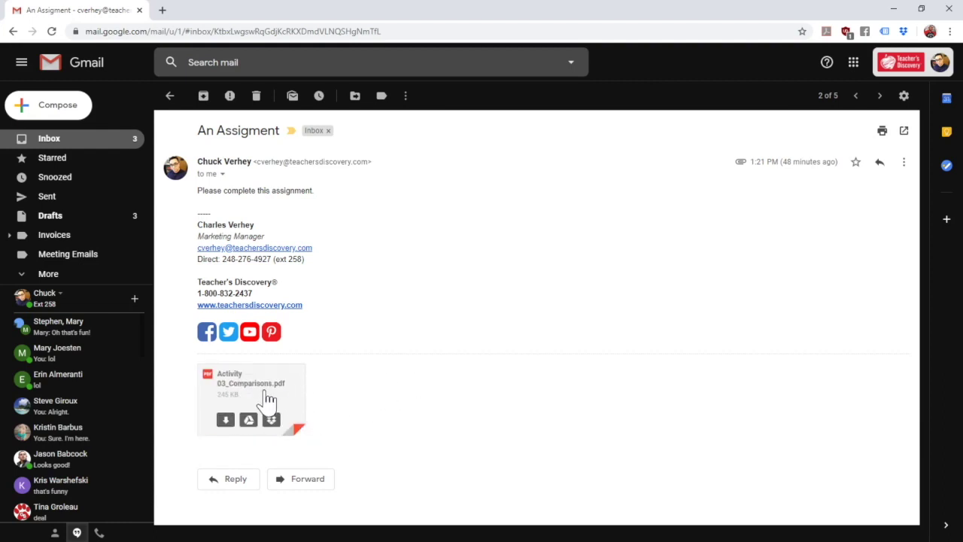
click(264, 392)
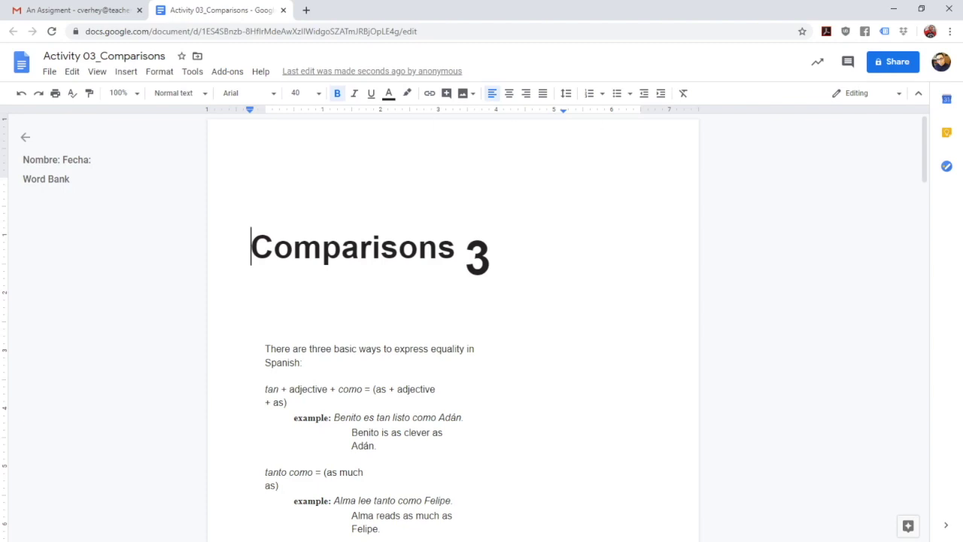
Type 'This is my answer!' on a new line beneath sentence 1 of Actividad 1.
scroll(453, 323, down, 5)
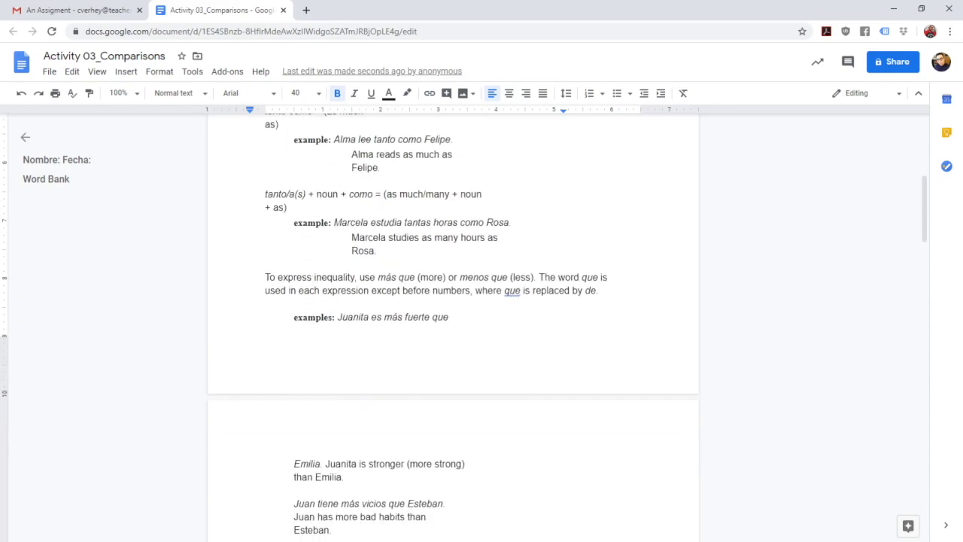
scroll(453, 324, down, 10)
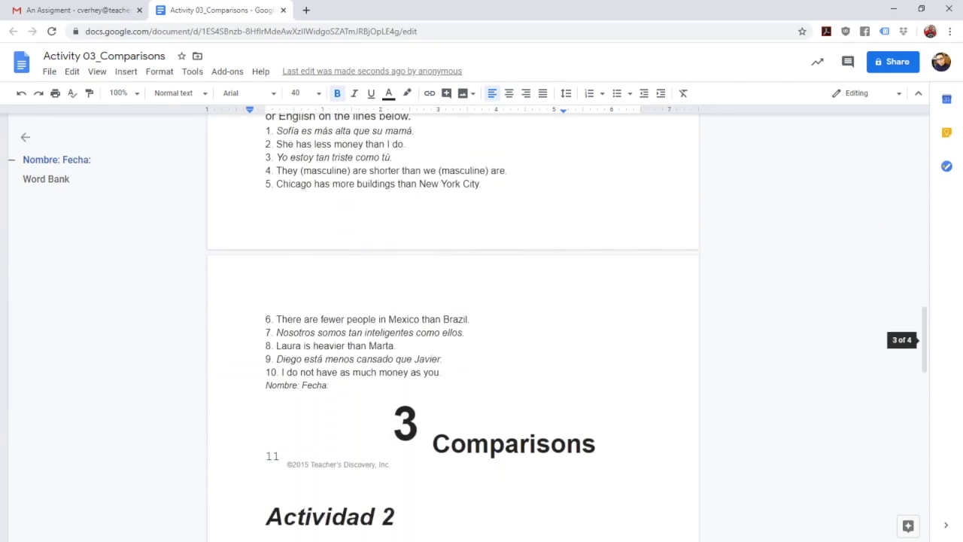
scroll(452, 324, down, 4)
scroll(453, 323, up, 6)
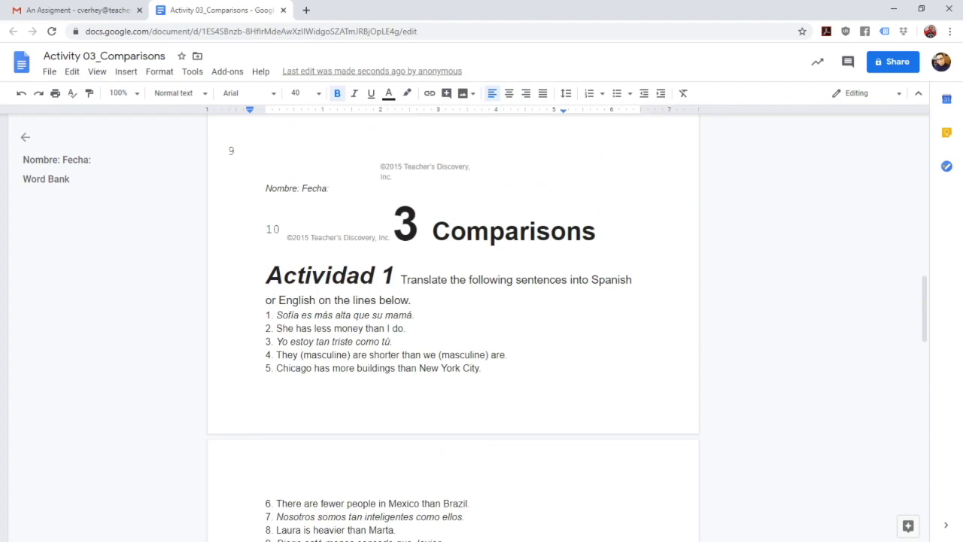
click(419, 314)
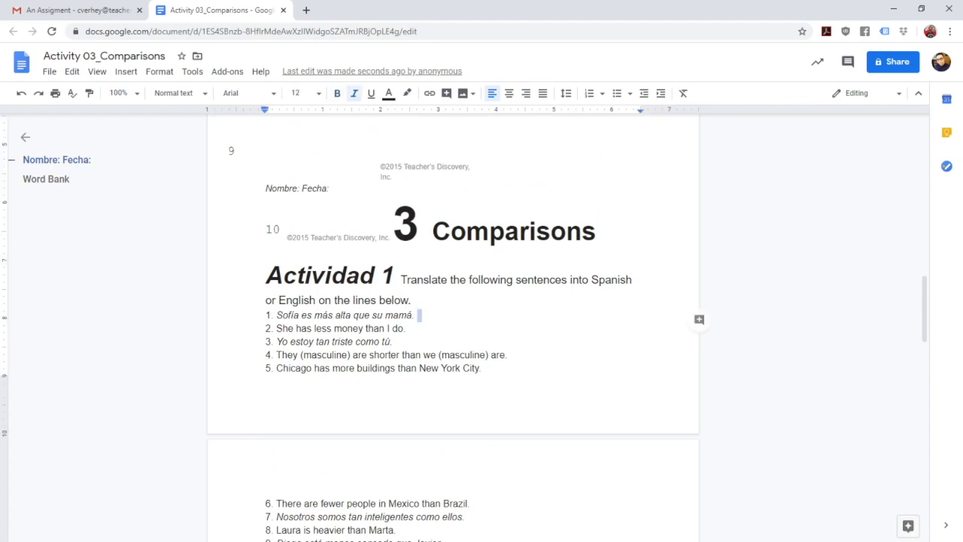
key(Return)
key(Return)
key(Return)
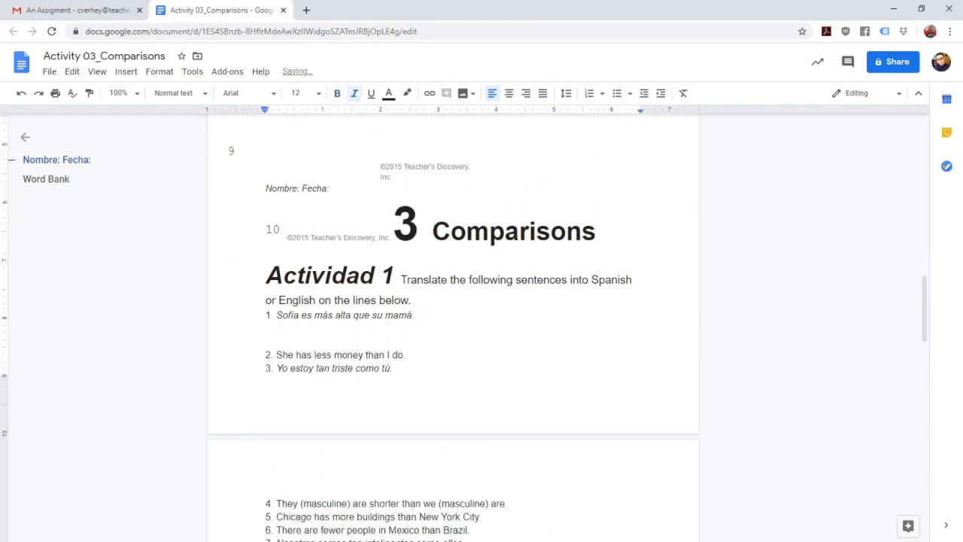
key(Up)
text(This is my answer!)
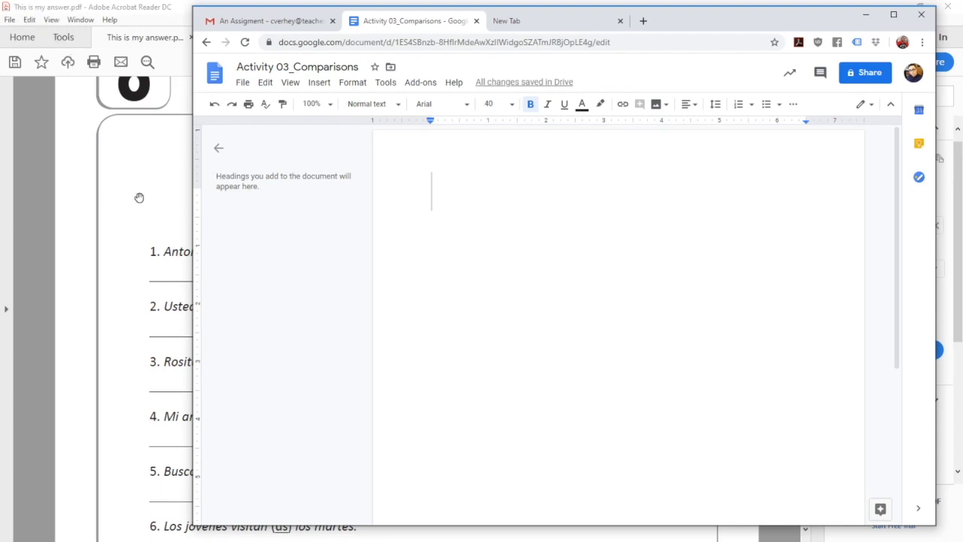
Copy the two-line Actividad 1 instruction sentence from the PDF in Acrobat.
click(139, 197)
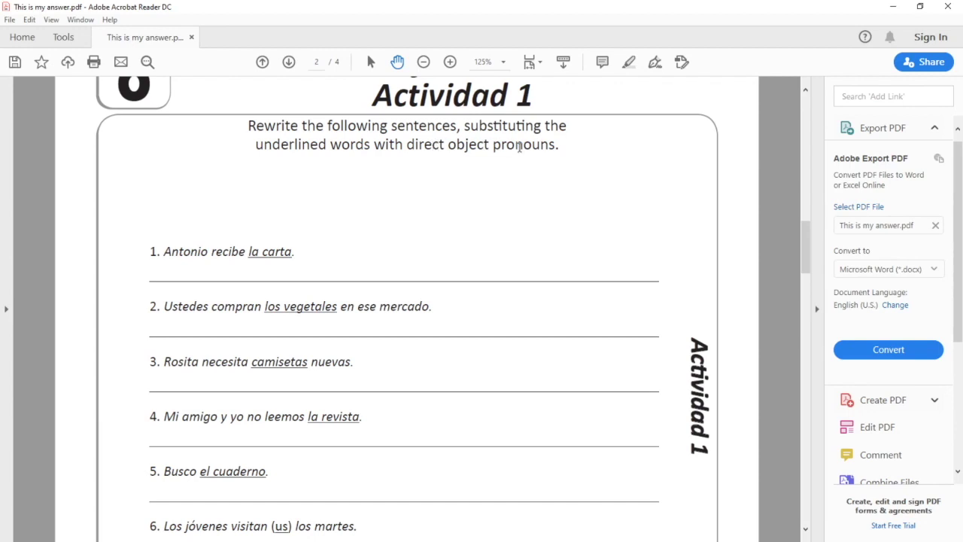
drag(557, 144, 282, 124)
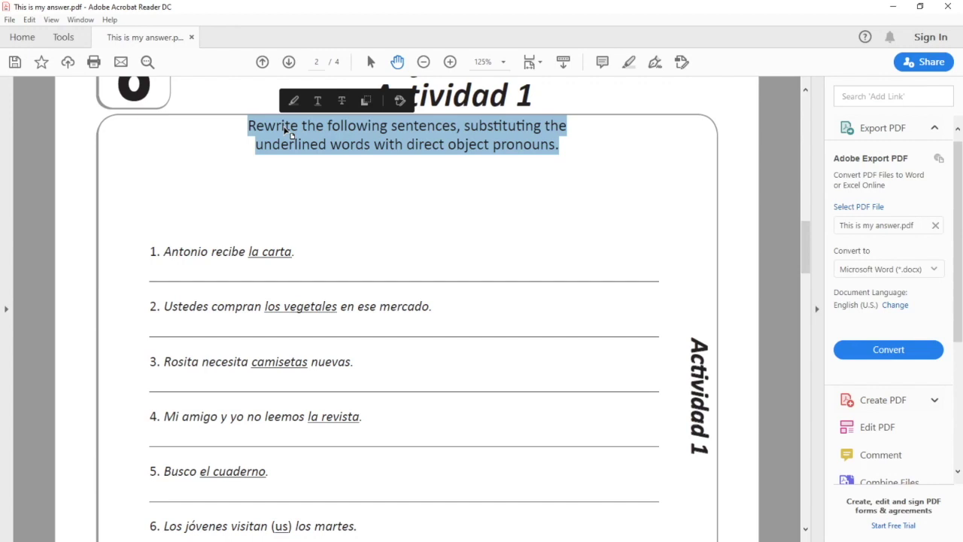
right_click(285, 130)
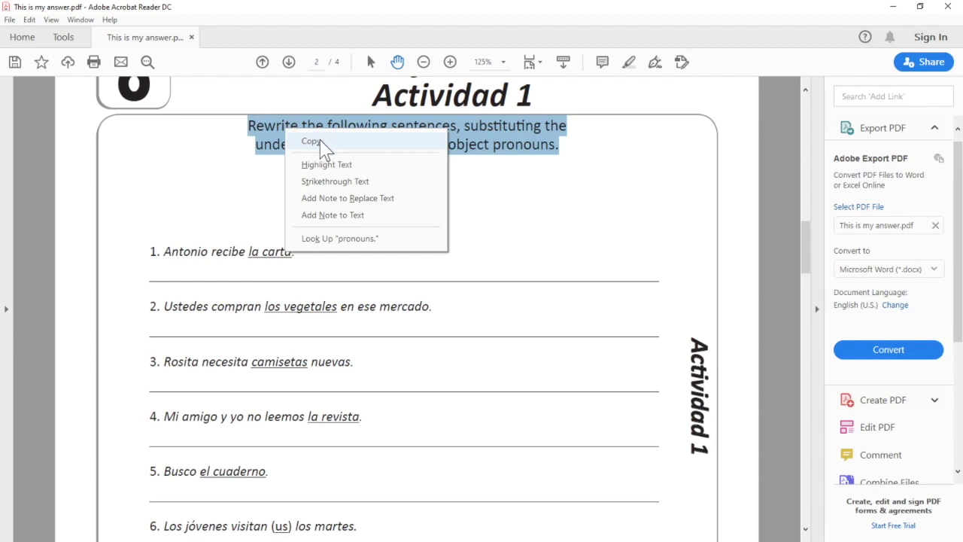
click(311, 142)
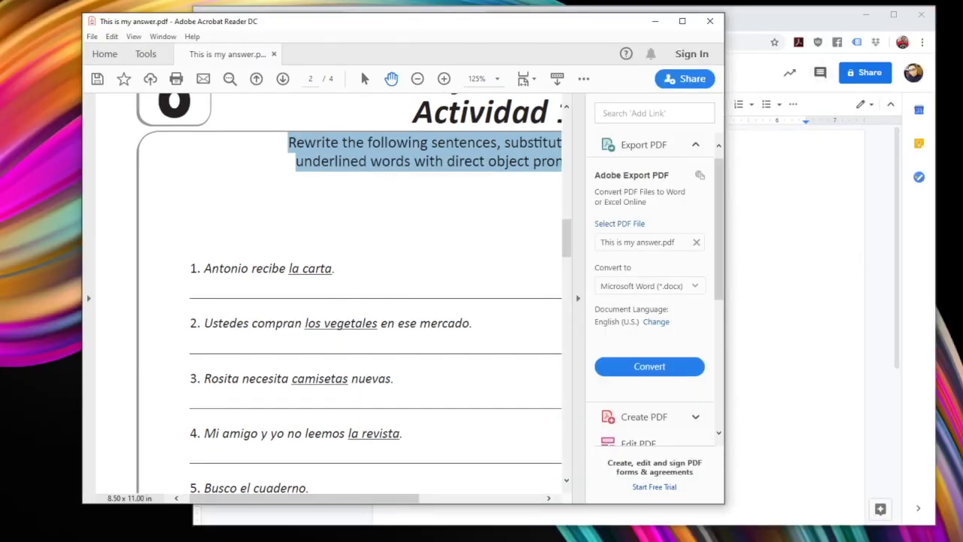
Paste the copied Actividad 1 instructions into the blank Google Doc.
key(alt+Tab)
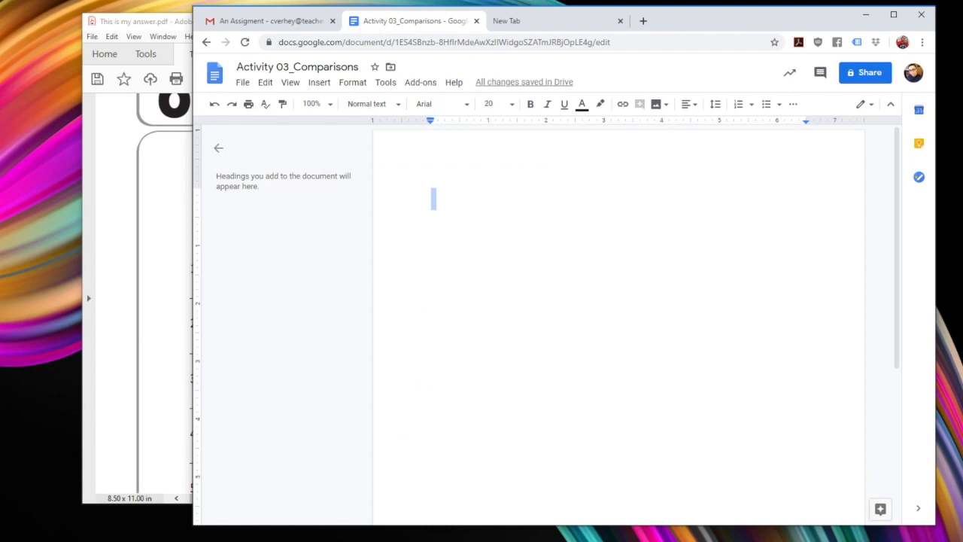
key(ctrl+v)
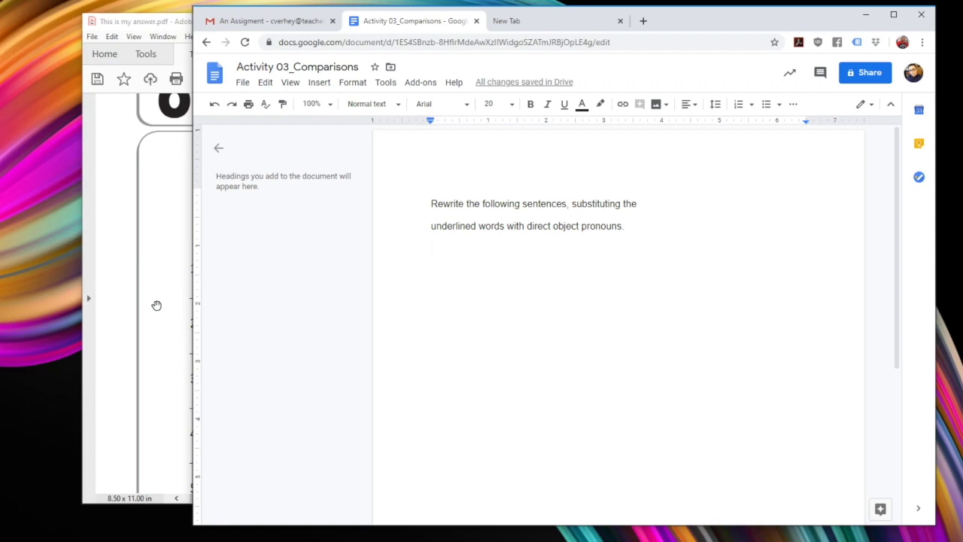
click(157, 304)
key(alt+Tab)
Copy 'Antonio recibe la carta.' from the PDF, paste it, and add 'This is my answer!' below.
click(139, 321)
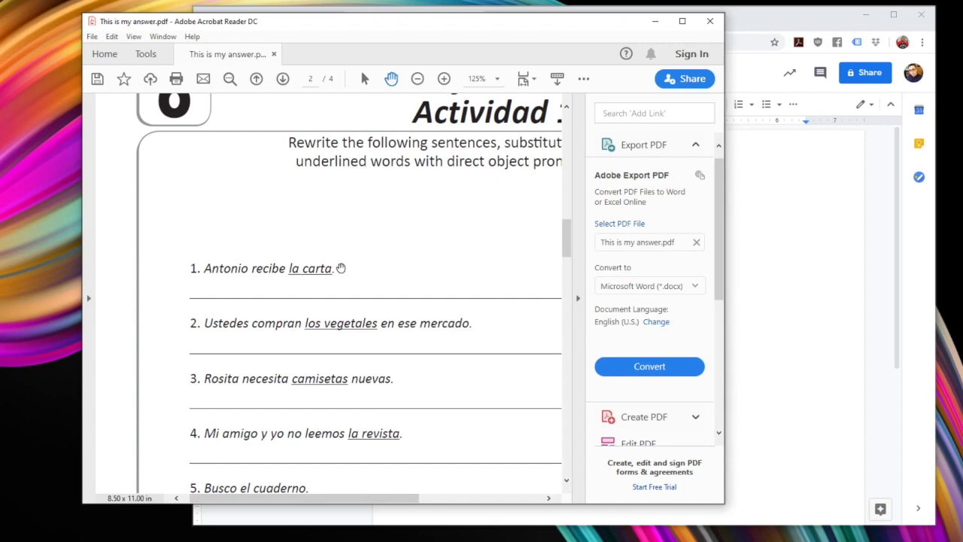
drag(335, 268, 178, 270)
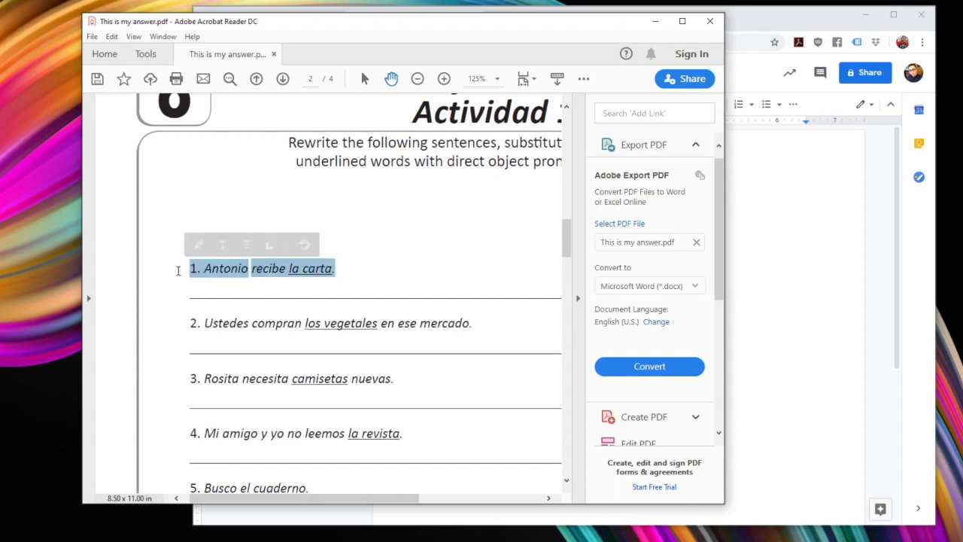
key(alt+Tab)
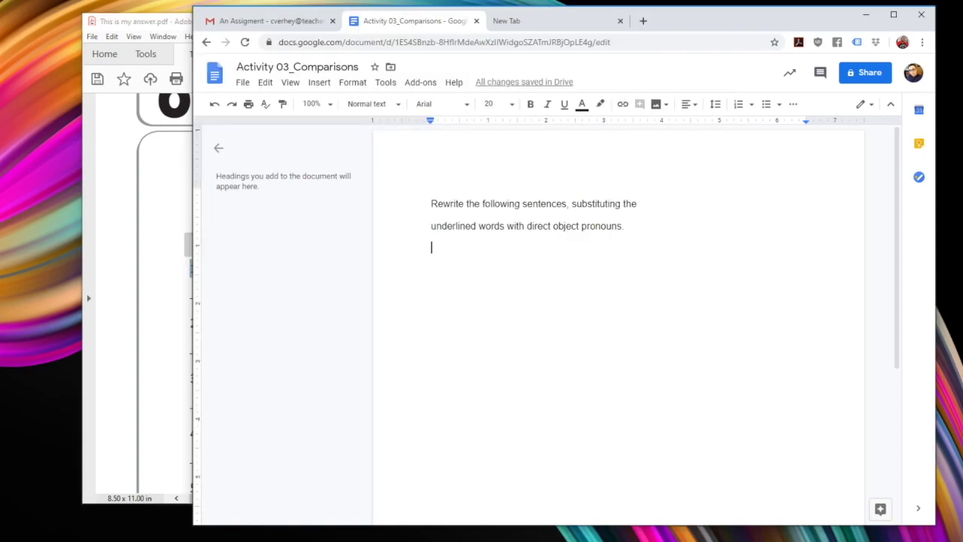
key(ctrl+v)
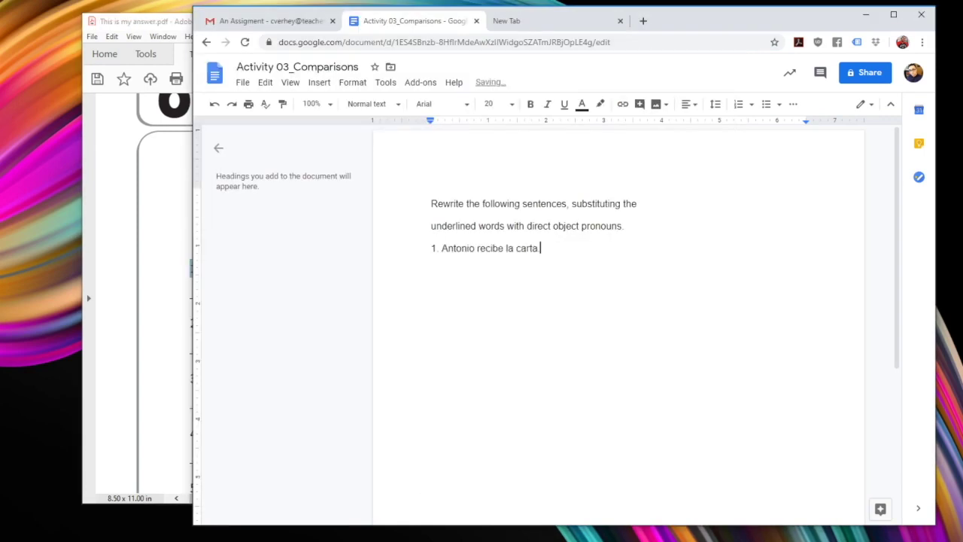
key(Return)
text(This is my answer!)
key(Return)
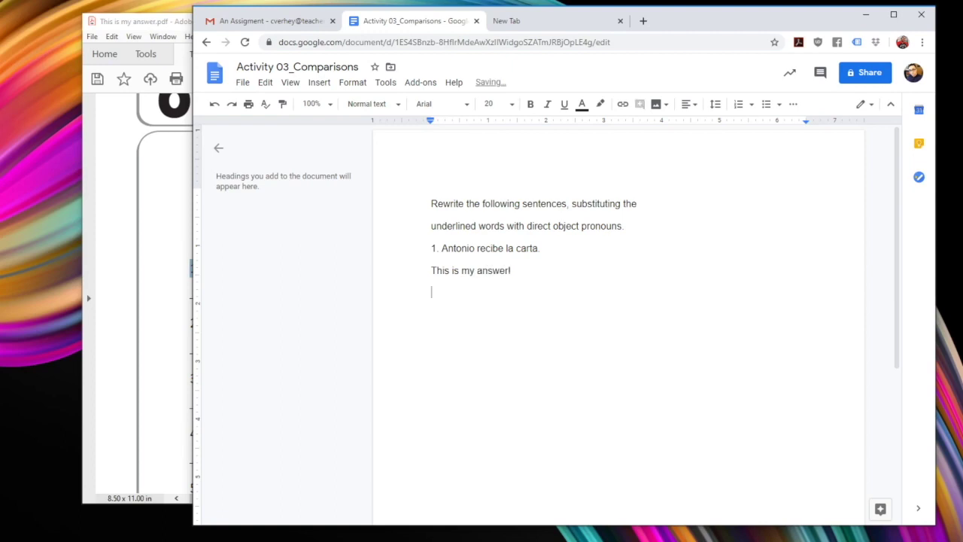